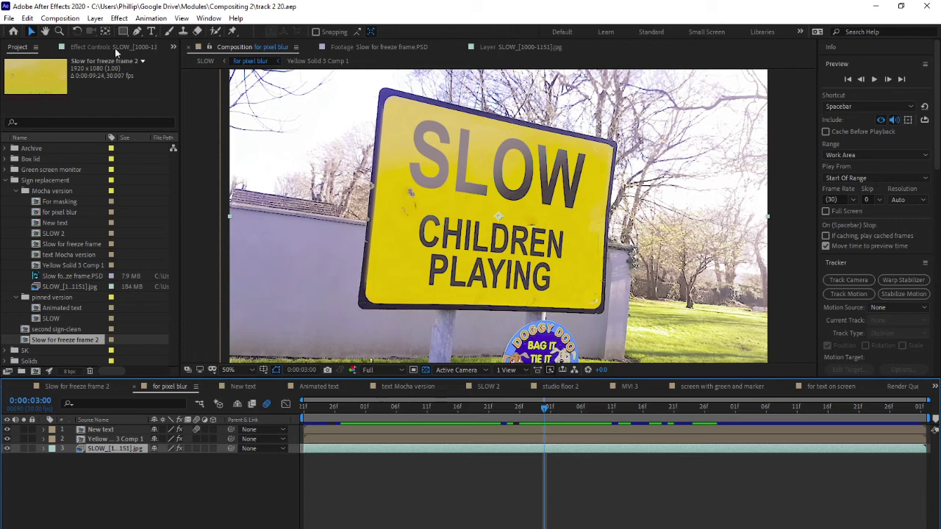
Step: Examine the effects on the SLOW image sequence and New text layers, including New text's Corner Pin
click(115, 46)
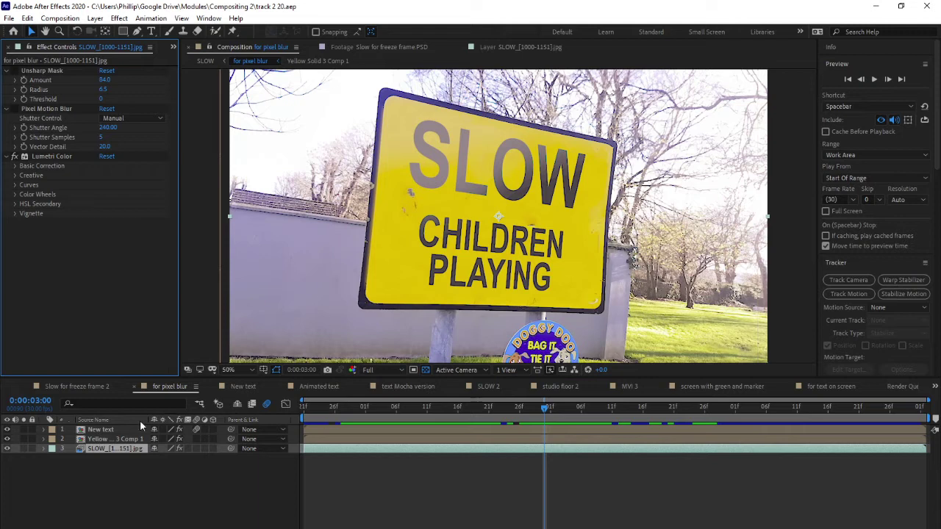
click(110, 430)
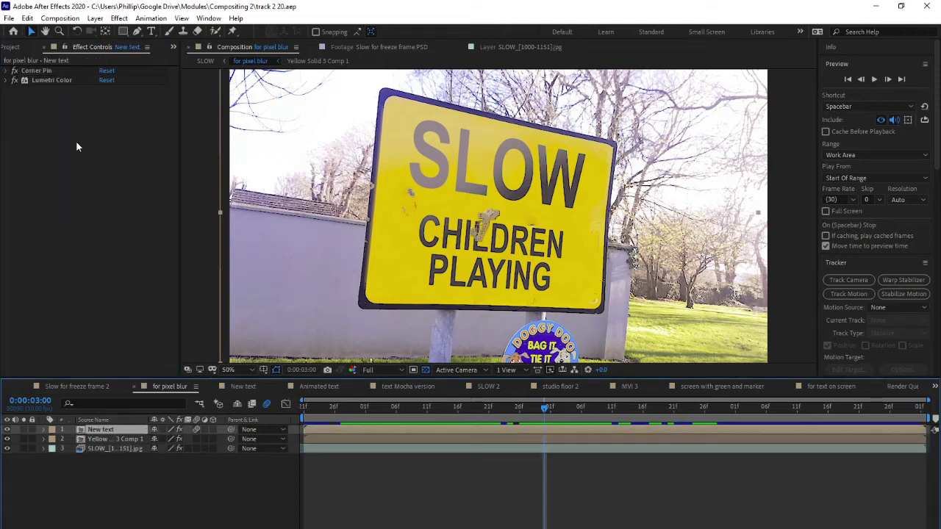
click(44, 70)
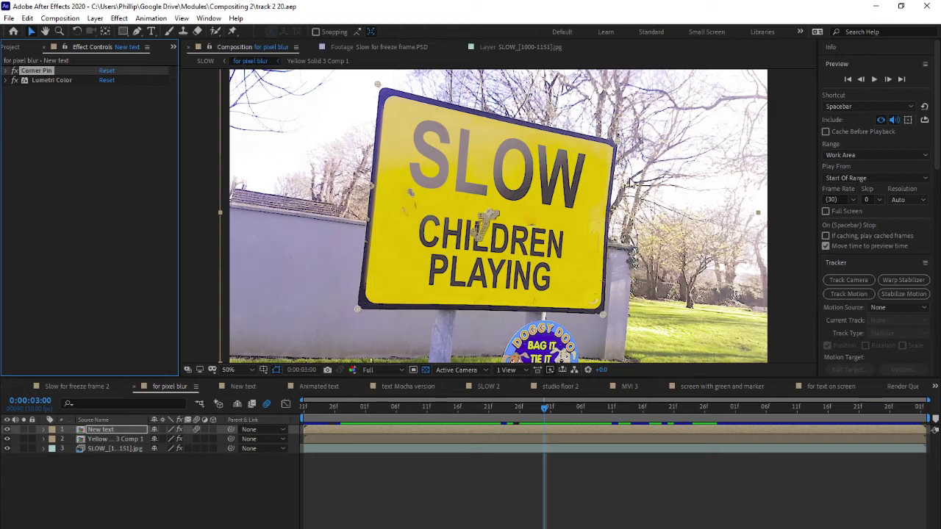
key(comma)
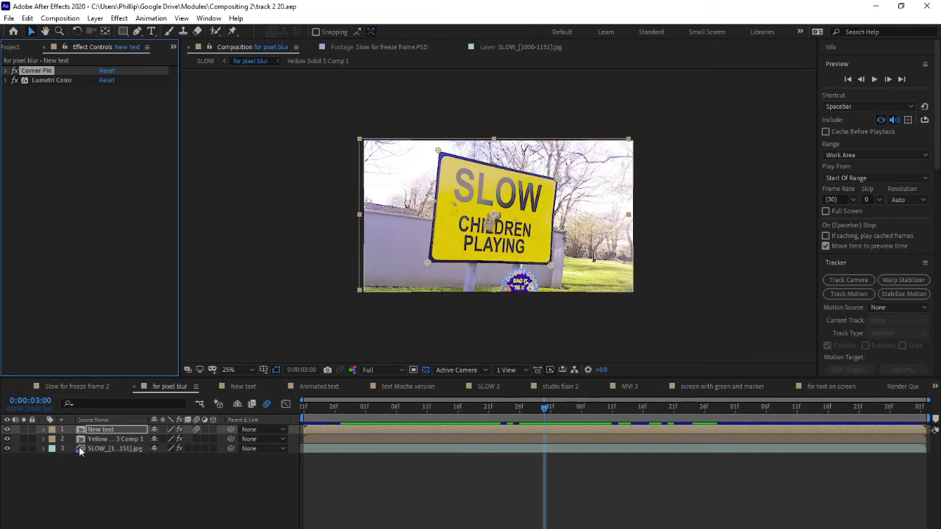
Step: Hide the New text layer and add a new 1920 x 1080 solid named temp
click(7, 429)
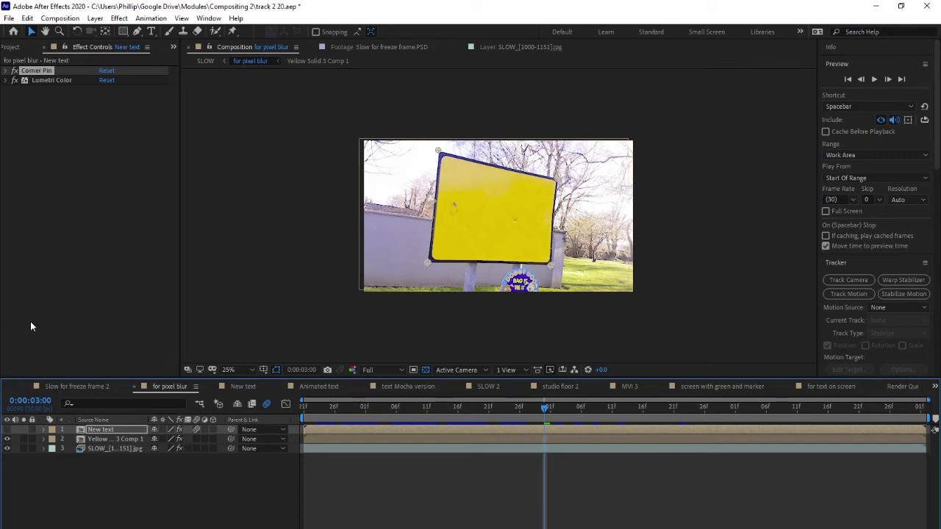
click(9, 47)
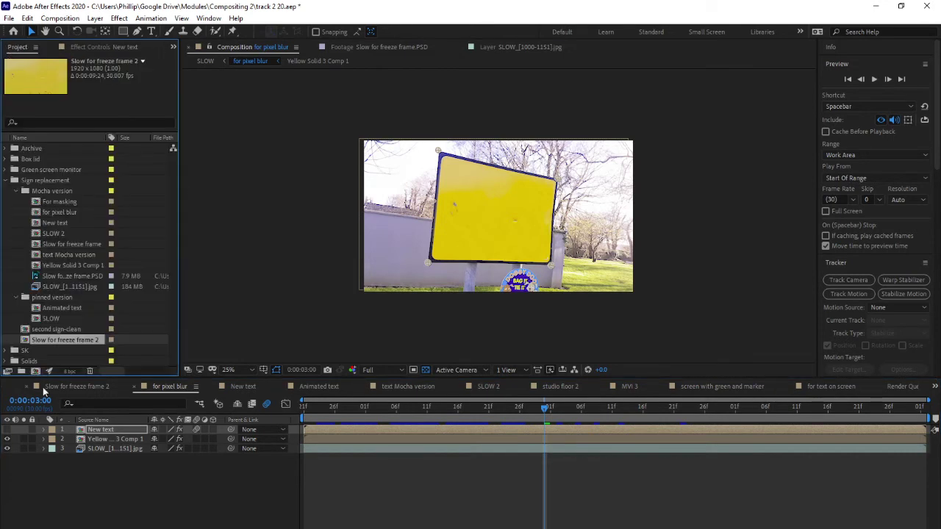
right_click(100, 476)
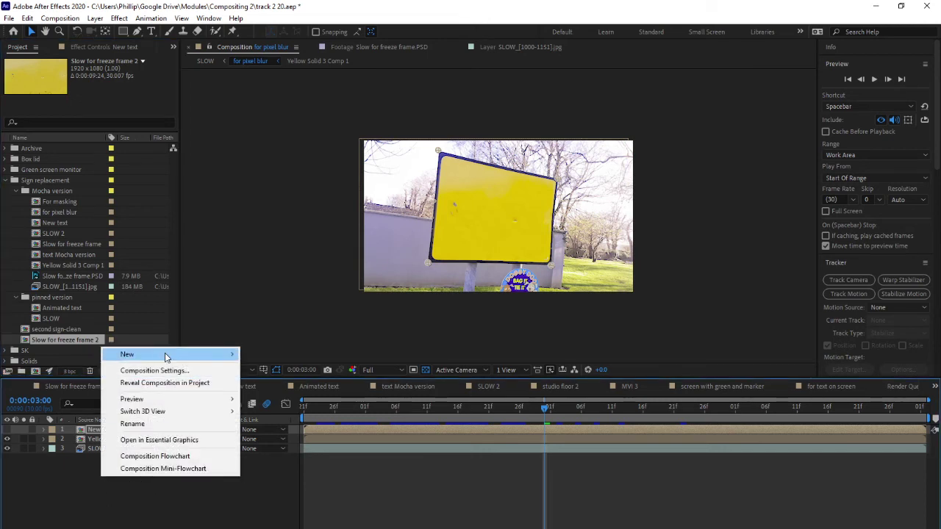
mouse_move(165, 357)
click(264, 383)
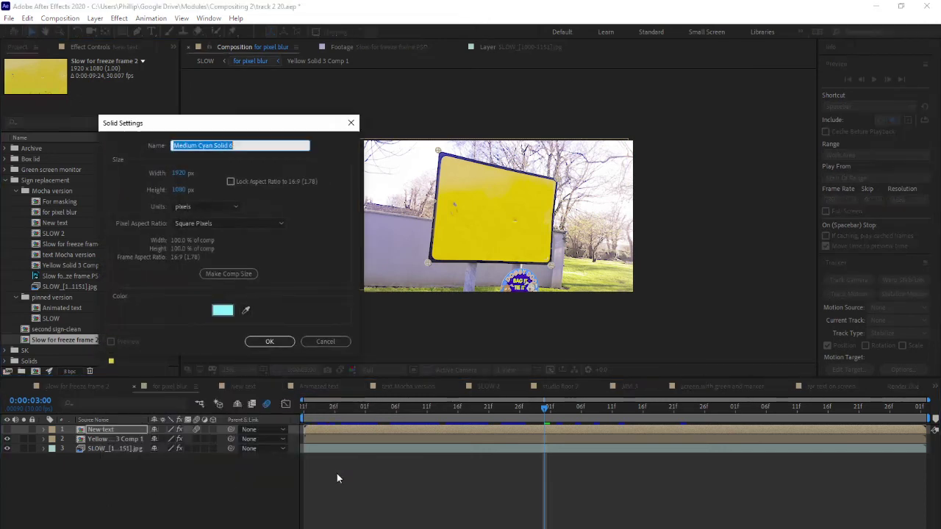
text(temp)
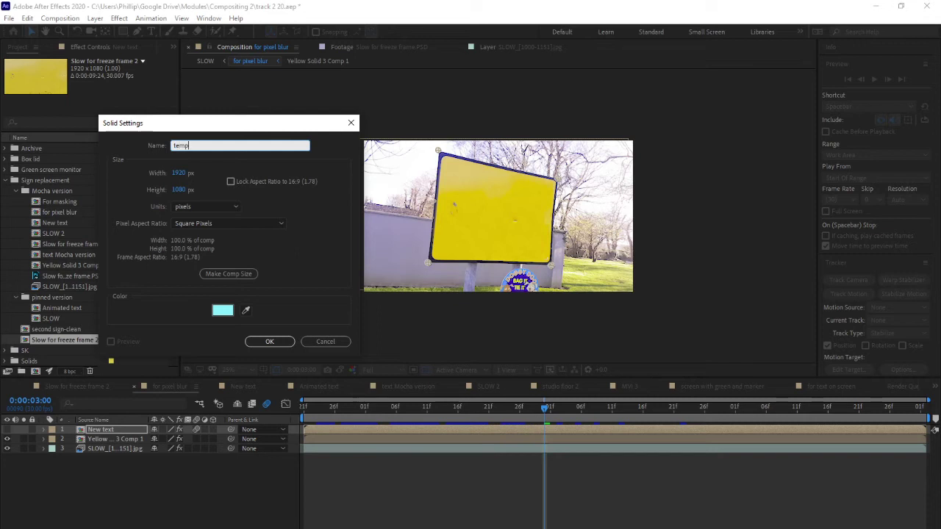
click(265, 343)
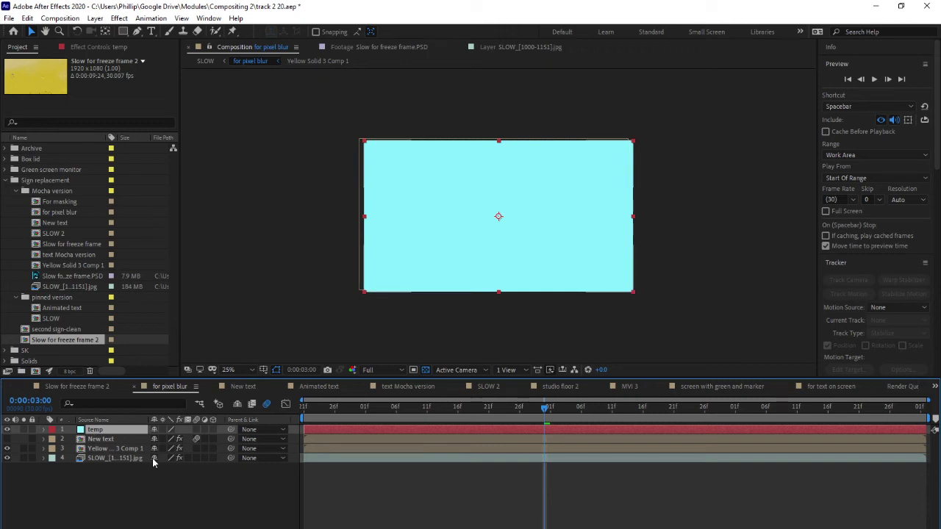
Step: Pre-compose the temp solid as "text new demo", leaving all attributes in for pixel blur, and open the new composition
key(ctrl+shift+c)
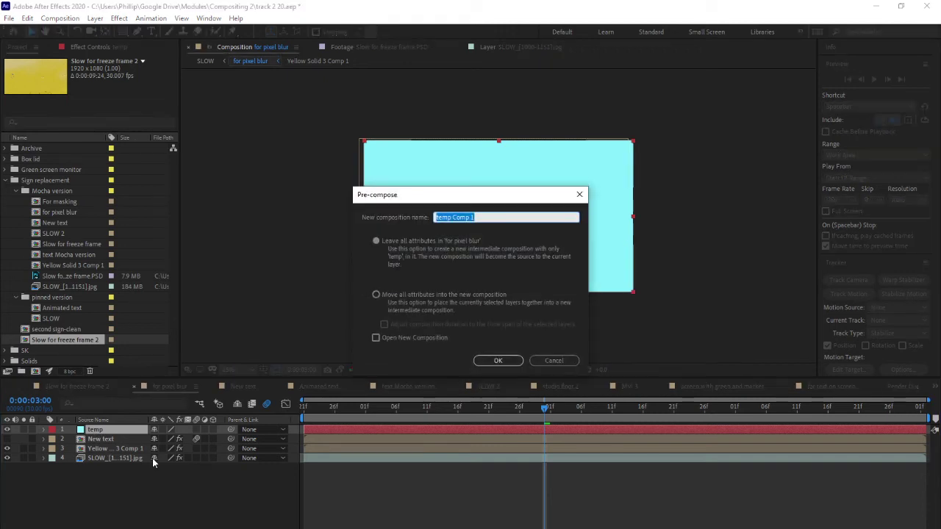
text(text new demo)
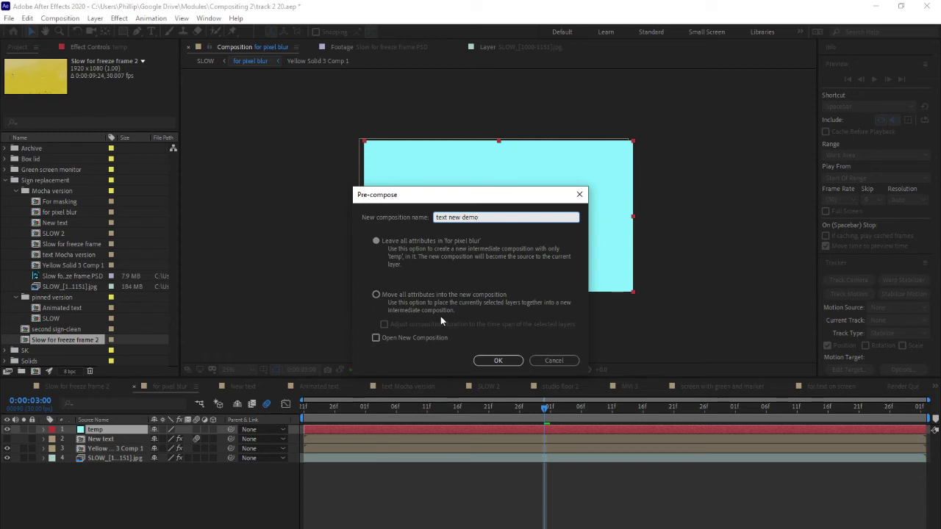
click(498, 361)
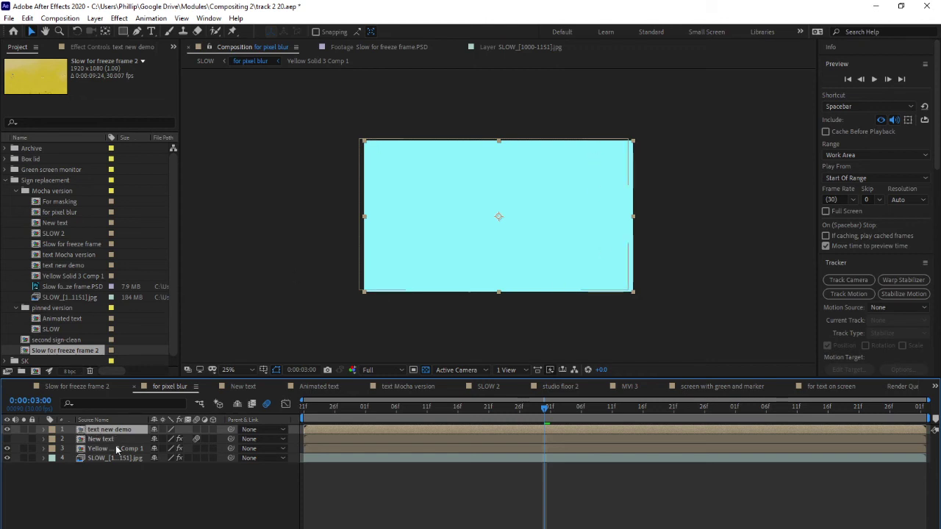
double_click(82, 433)
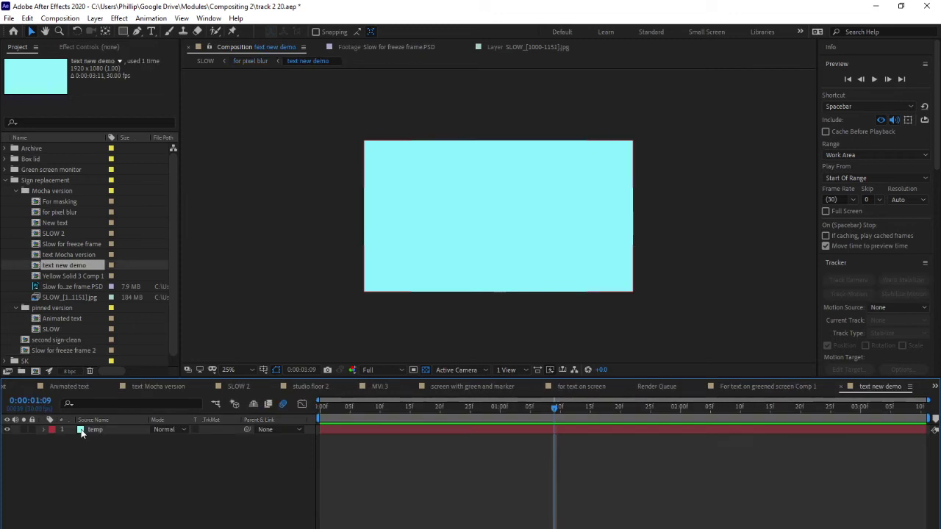
Step: Add the text "TEXT" over the solid and format it in black Impact at 620 px
click(150, 31)
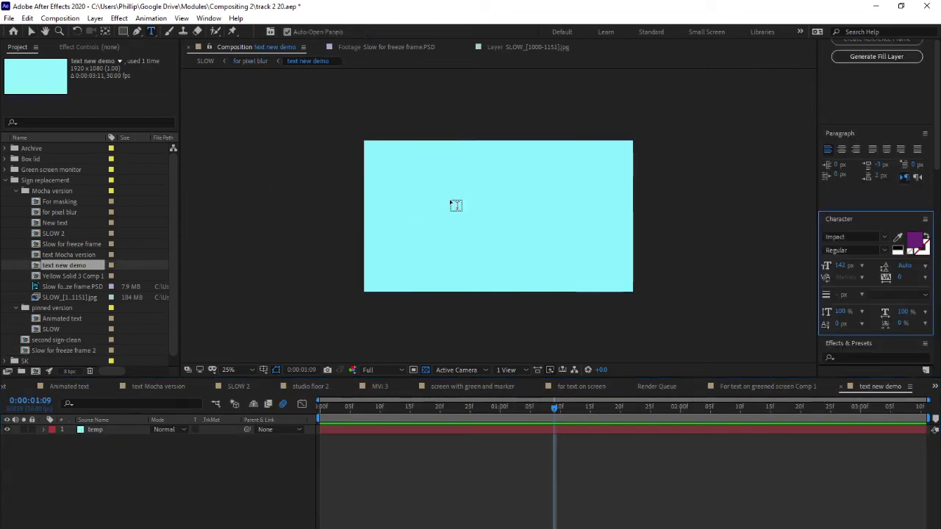
click(401, 213)
text(TEXT)
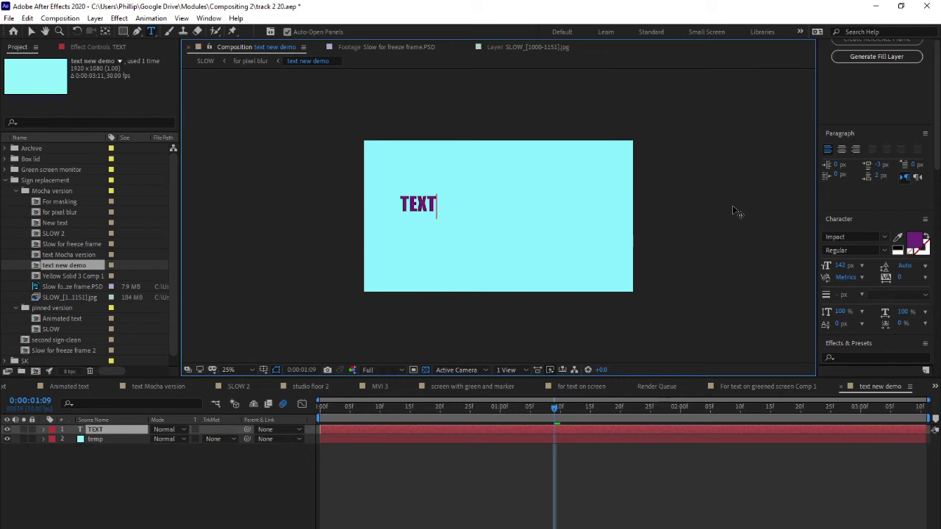
key(ctrl+a)
click(903, 245)
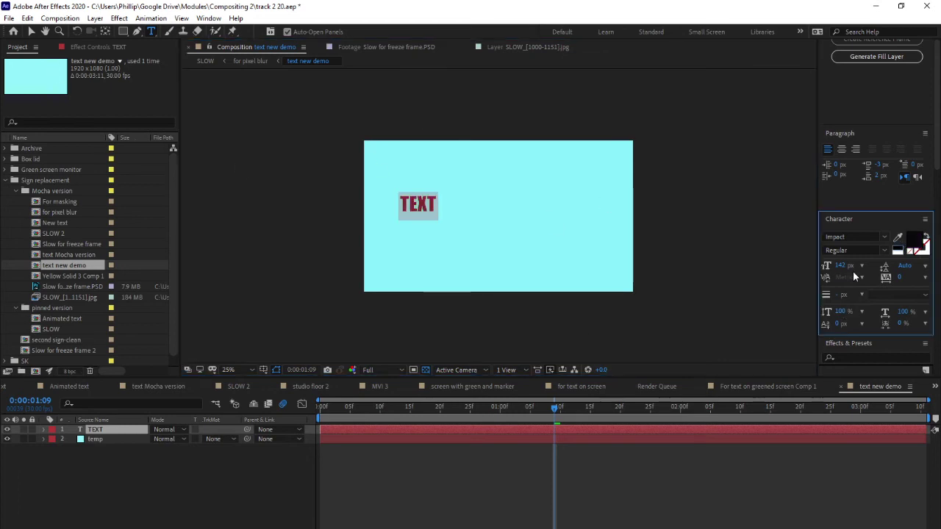
drag(841, 265, 937, 266)
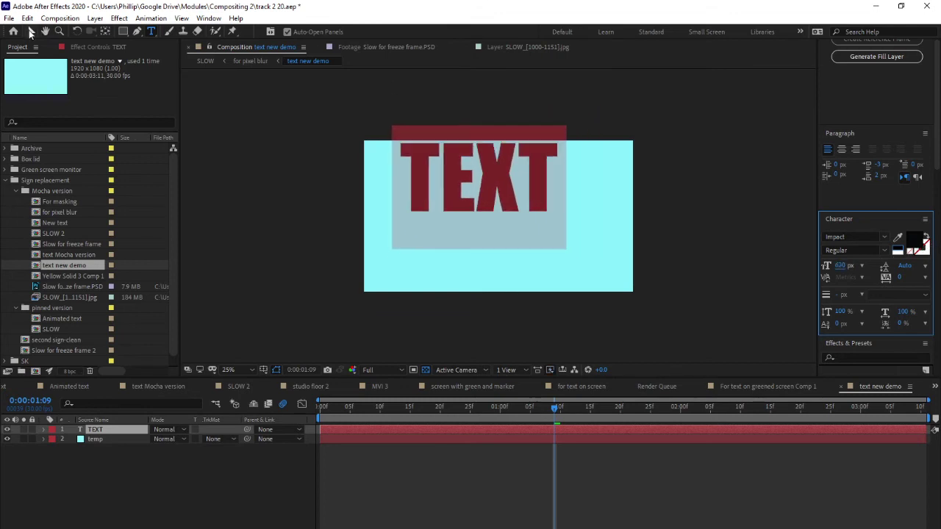
Step: Reposition the text near the centre of the frame and delete the temp solid behind it
click(30, 33)
drag(478, 176, 518, 209)
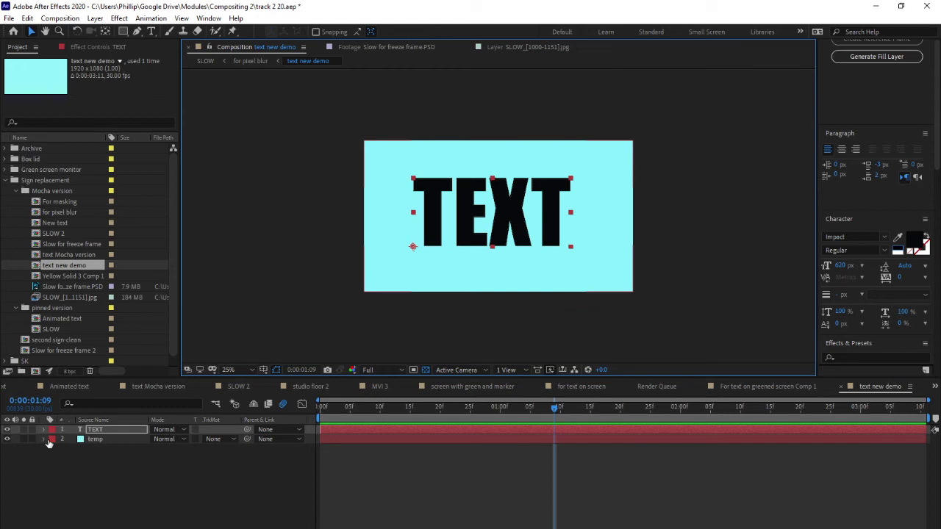
click(85, 439)
key(Delete)
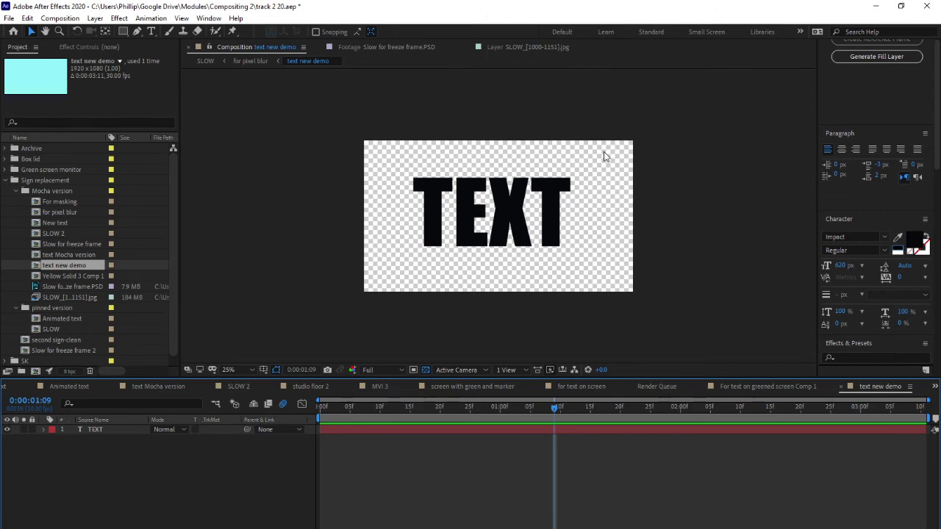
Step: Return to the for pixel blur composition and set the SLOW image sequence as the tracker's motion source
click(216, 403)
click(147, 400)
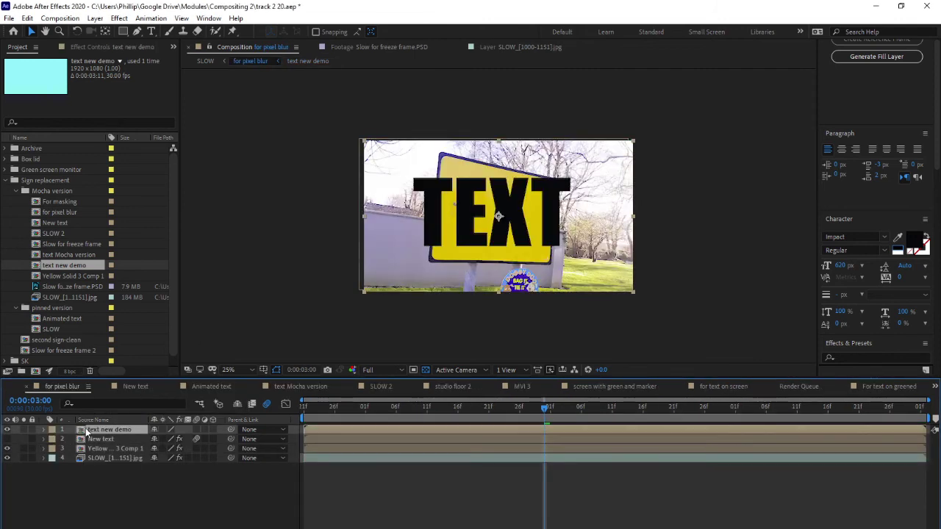
shift+click(95, 459)
click(96, 459)
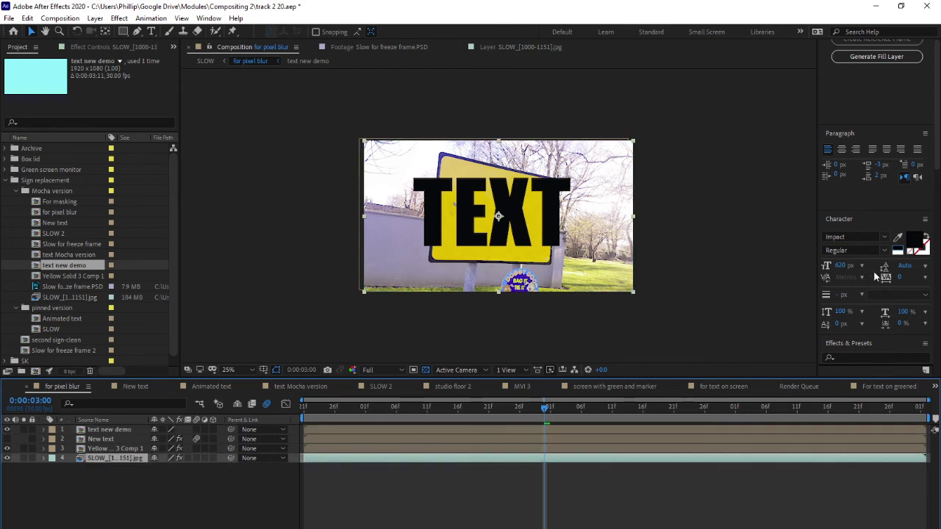
scroll(904, 147, up, 5)
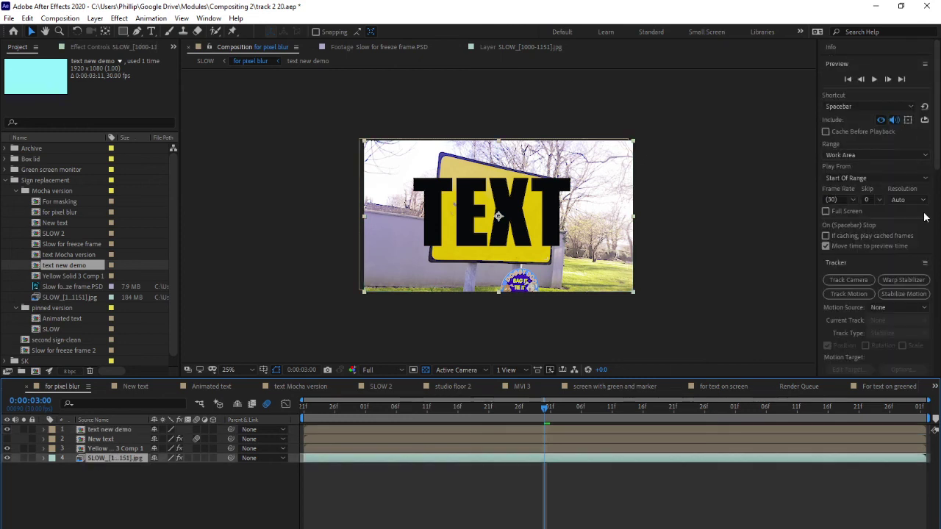
click(879, 308)
click(884, 368)
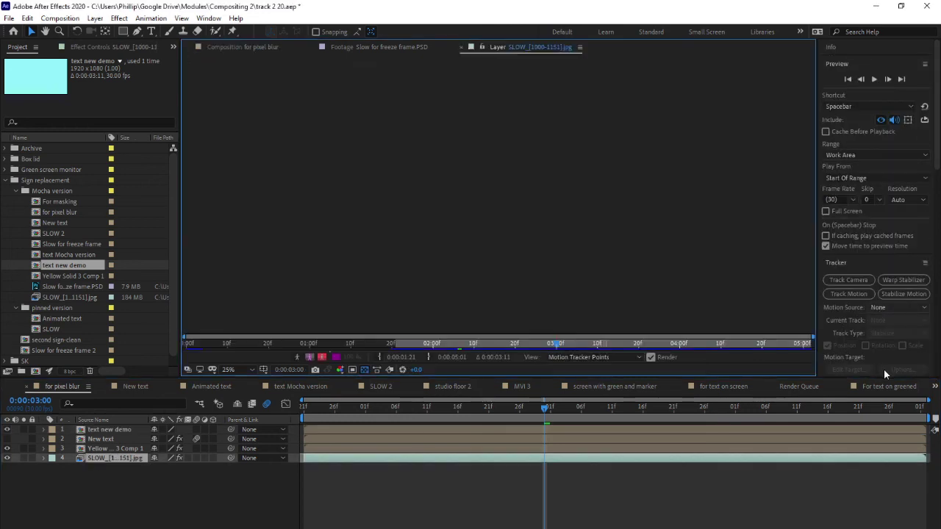
Step: Try to set the track type to Perspective corner pin with text new demo as the motion target
click(898, 333)
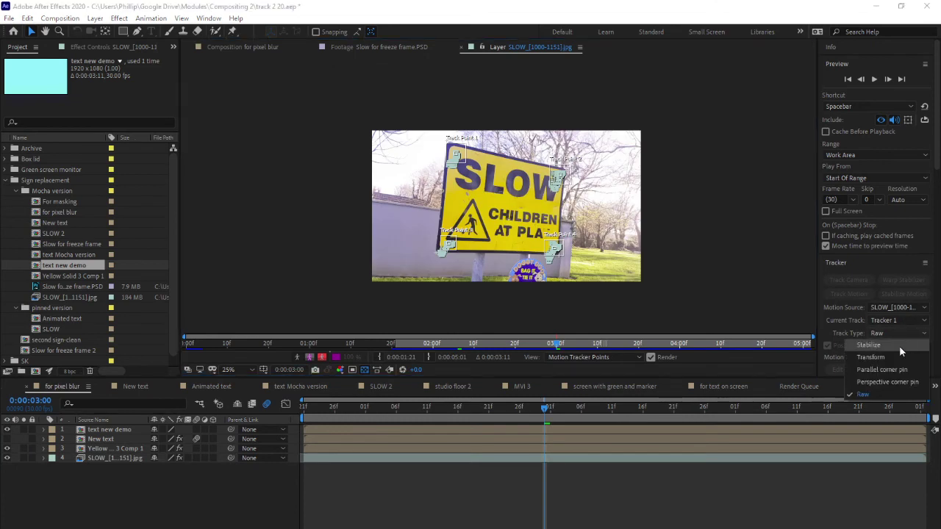
click(895, 382)
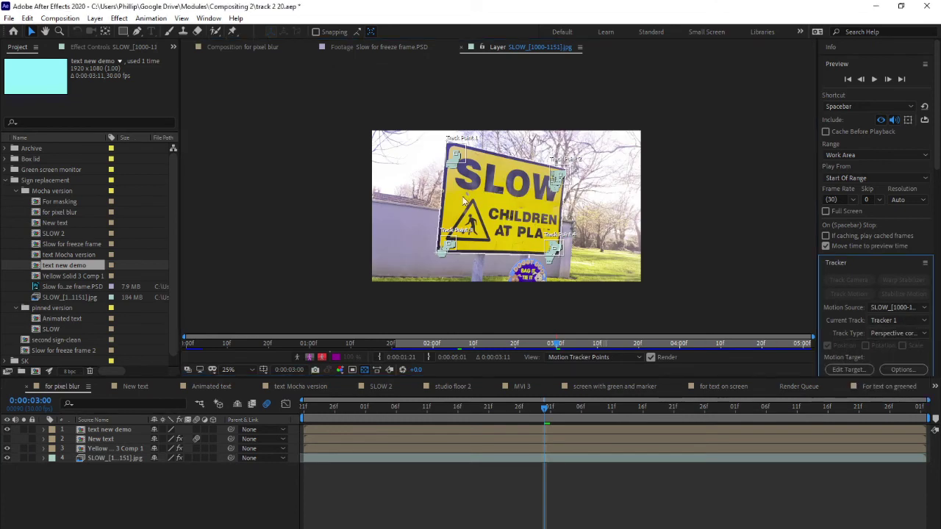
click(847, 369)
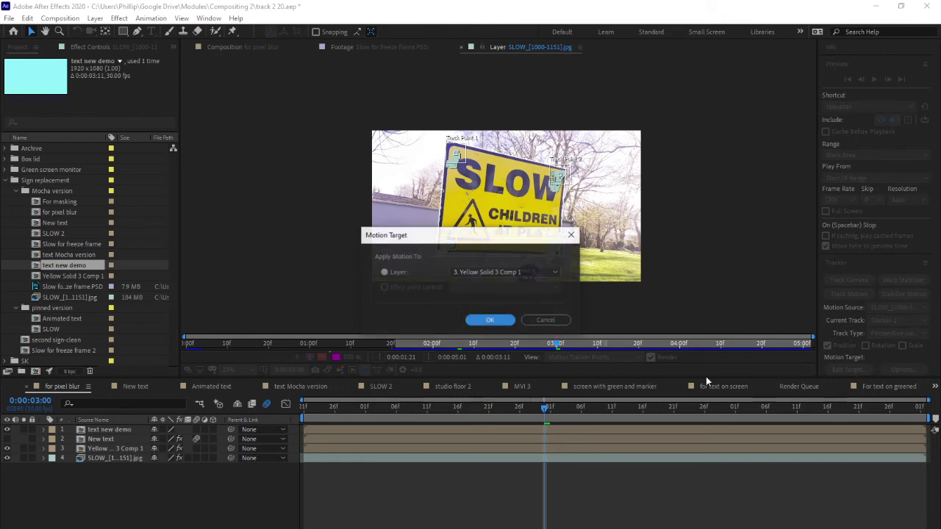
click(496, 274)
click(497, 280)
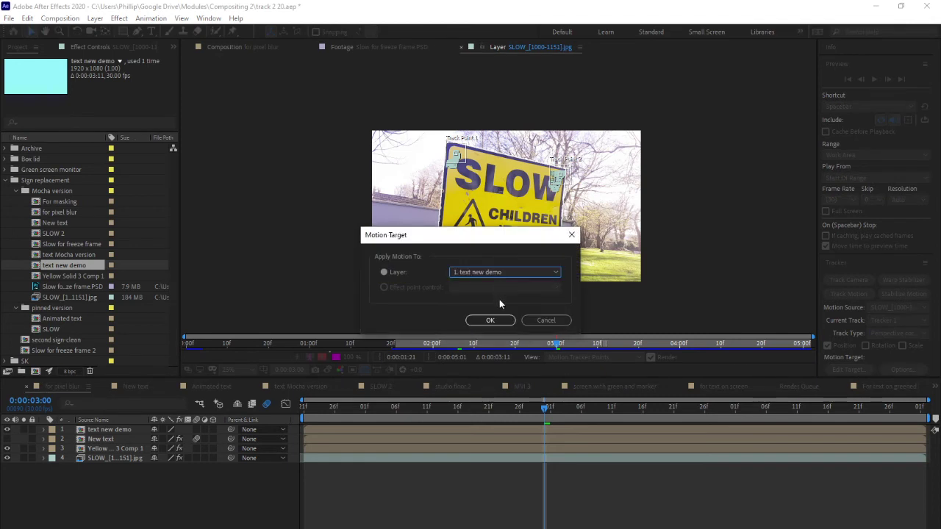
click(504, 320)
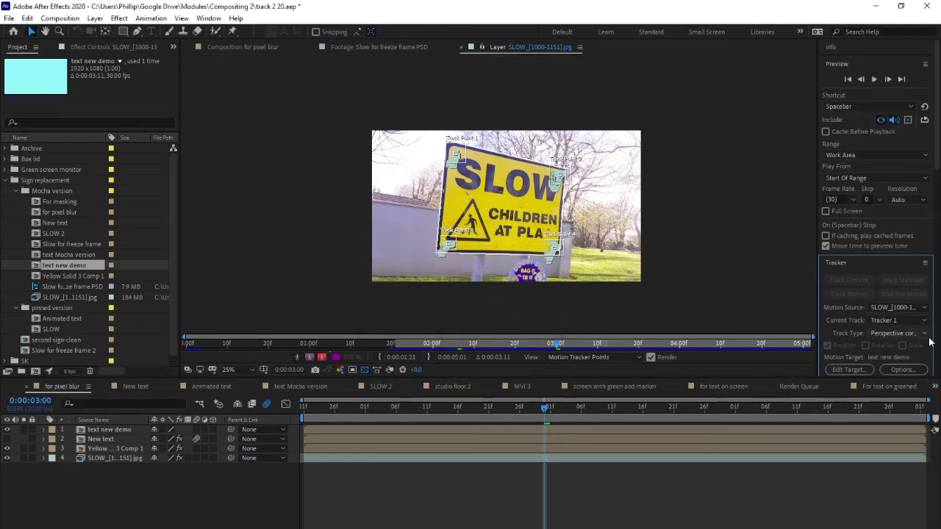
click(928, 337)
click(935, 347)
scroll(932, 359, down, 3)
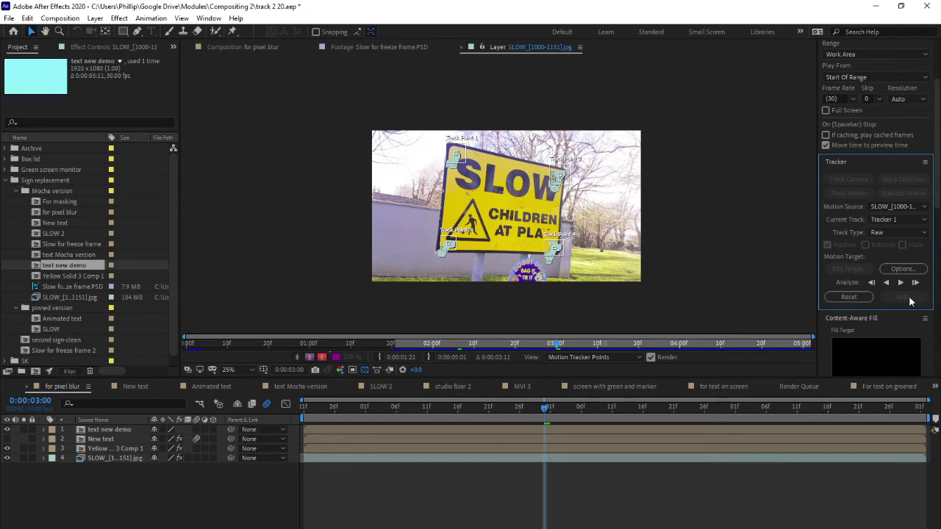
Step: Set Tracker 1 to Perspective corner pin, target the text new demo layer, apply the tracking data and check the text at 0:00:02:14
click(905, 234)
click(896, 282)
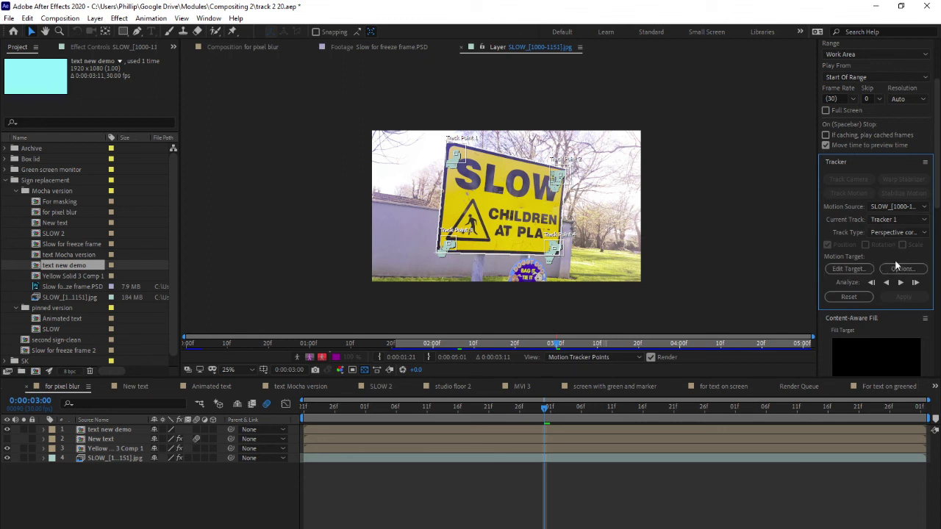
click(849, 269)
click(488, 272)
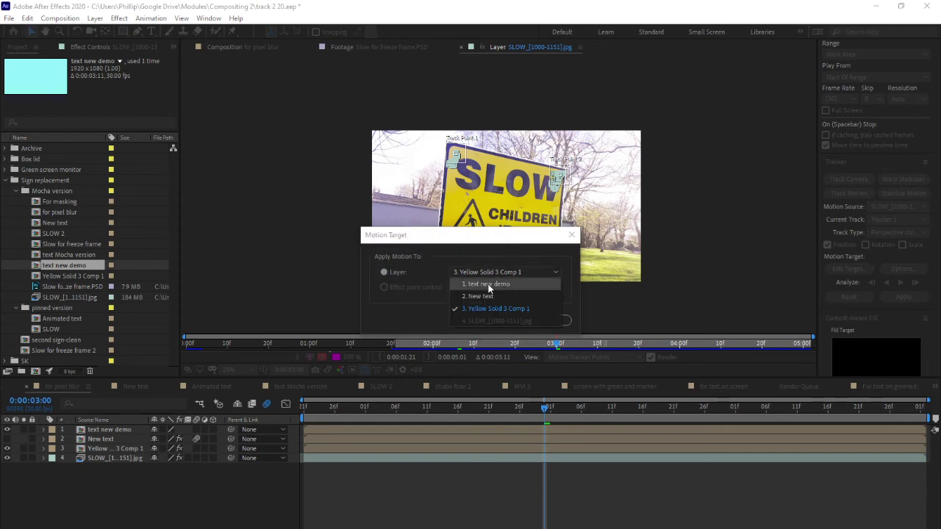
click(488, 285)
click(490, 320)
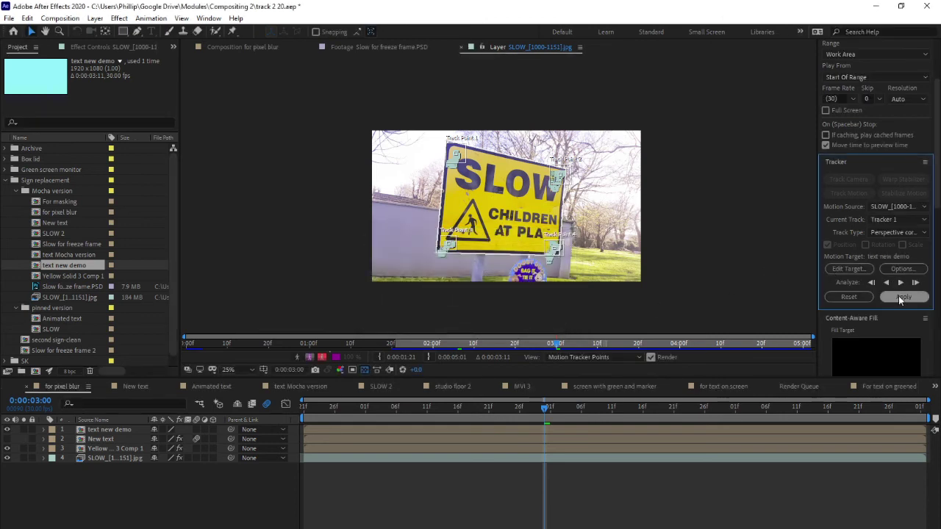
click(902, 296)
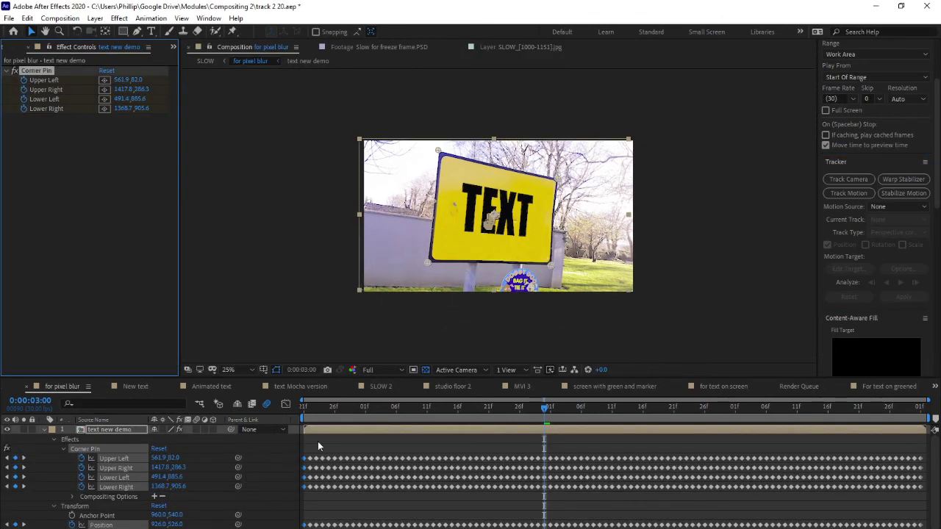
drag(316, 408, 446, 408)
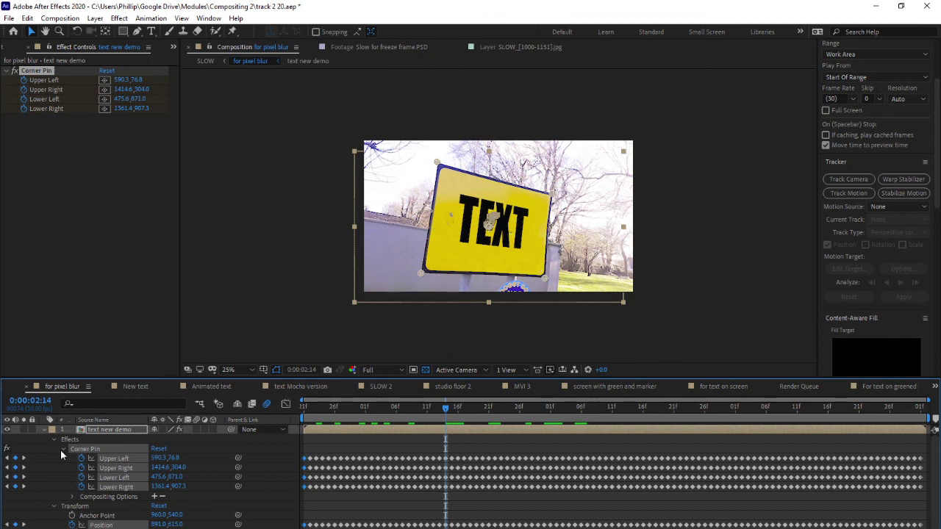
Step: In the text new demo composition, reduce the TEXT layer's height slightly and nudge it up, returning to the for pixel blur composition
double_click(83, 429)
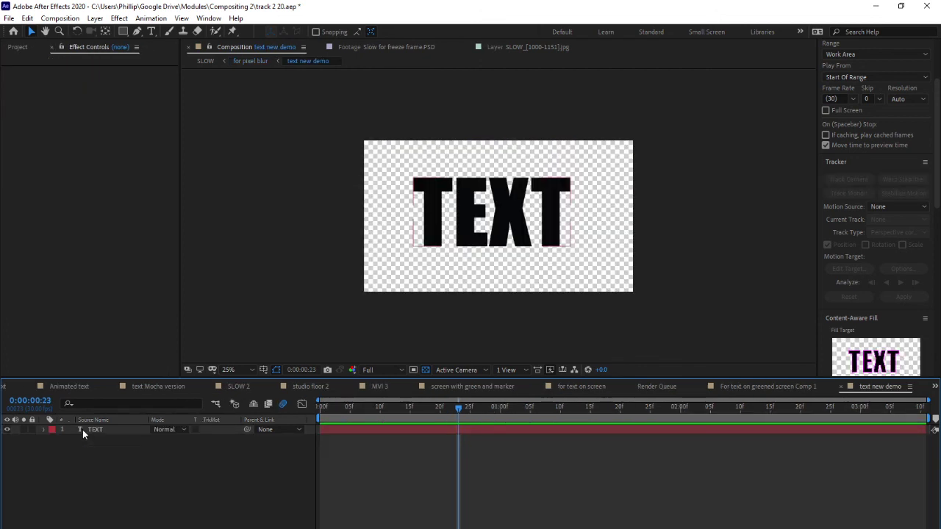
click(464, 236)
drag(491, 179, 492, 193)
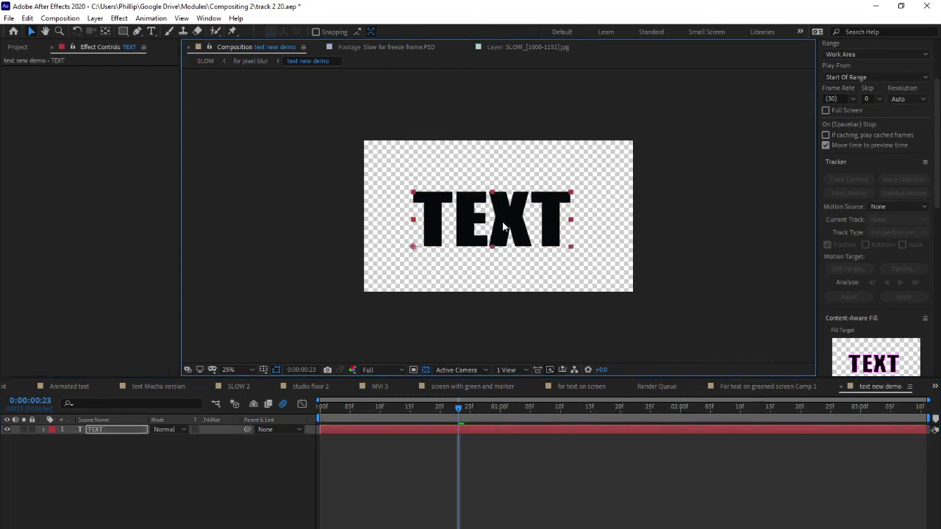
drag(504, 228, 507, 222)
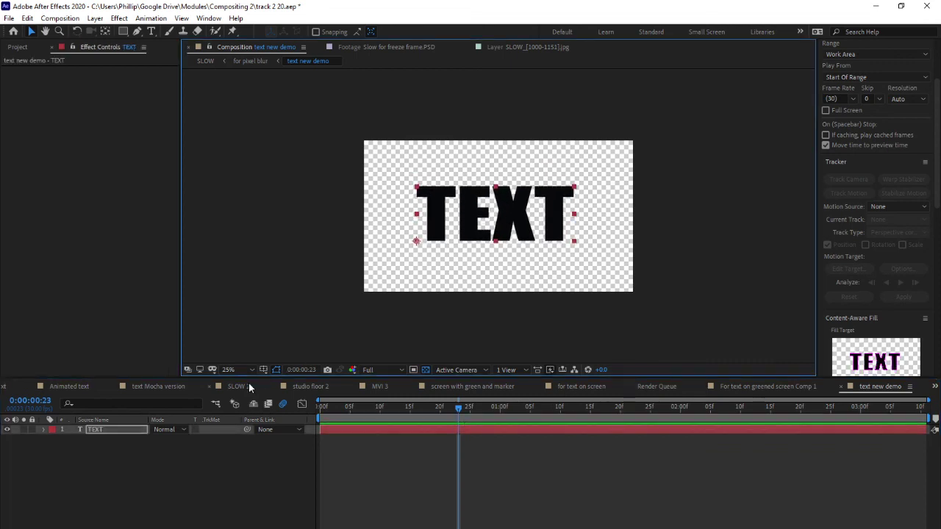
click(215, 404)
click(151, 406)
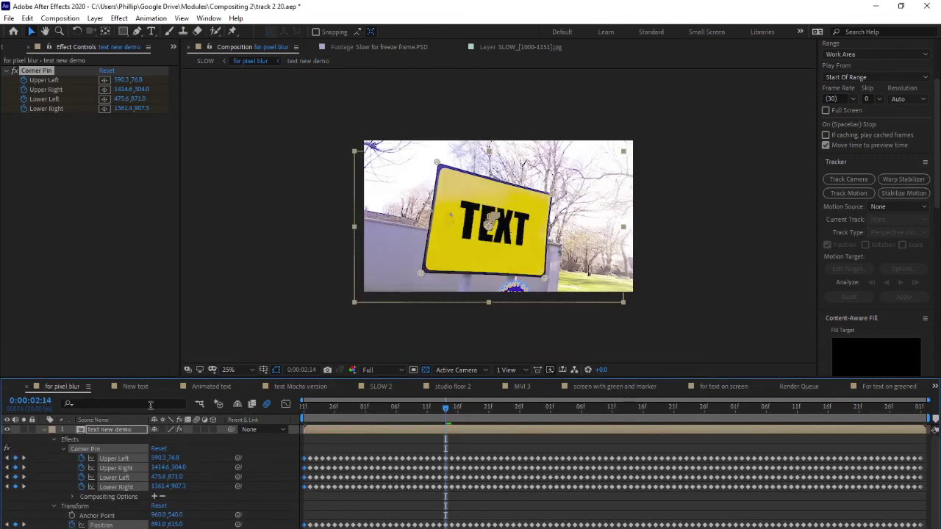
Step: Move the TEXT layer towards the left edge of the text new demo frame and check it on the sign in for pixel blur
double_click(80, 430)
drag(470, 198, 428, 202)
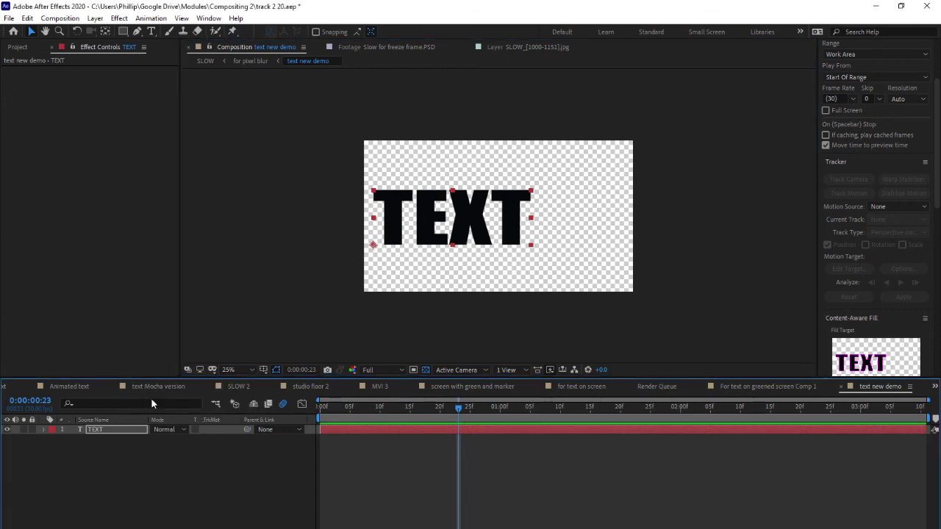
key(ctrl+w)
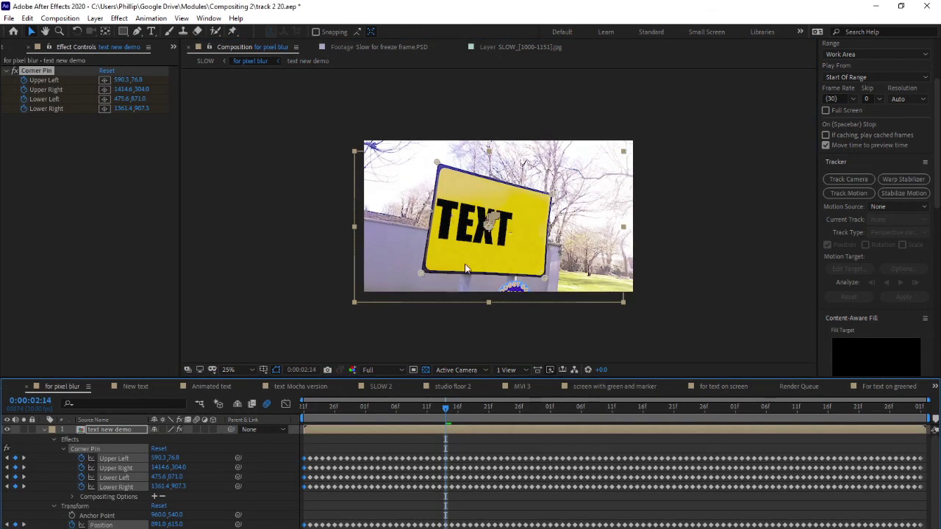